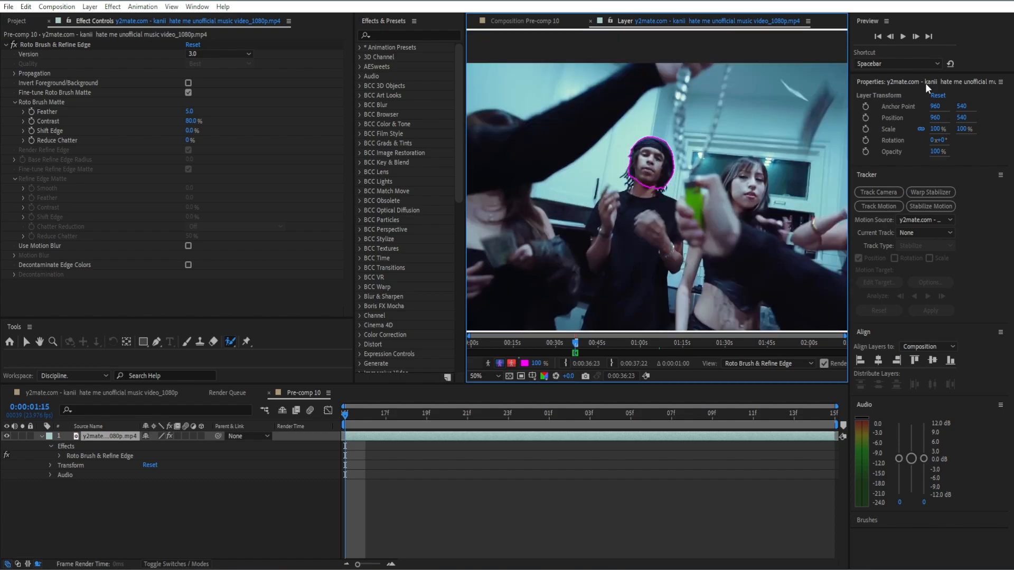
Step: Advance frame by frame from 0:00:01:15 to 0:00:02:01 and inspect the Roto Brush outline around the man's head
left_click(913, 39)
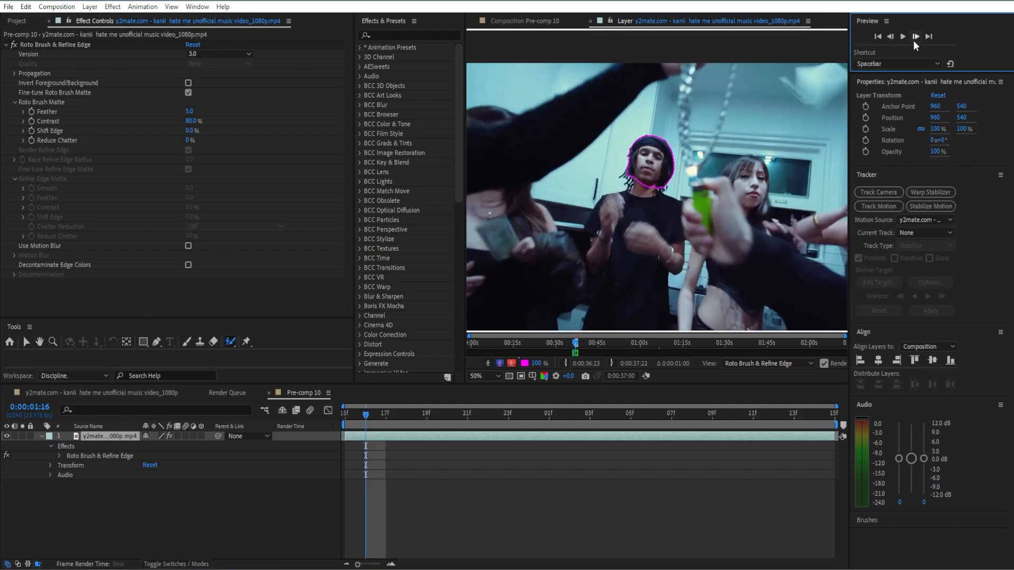
left_click(914, 40)
left_click(913, 39)
left_click(913, 39)
key("comma")
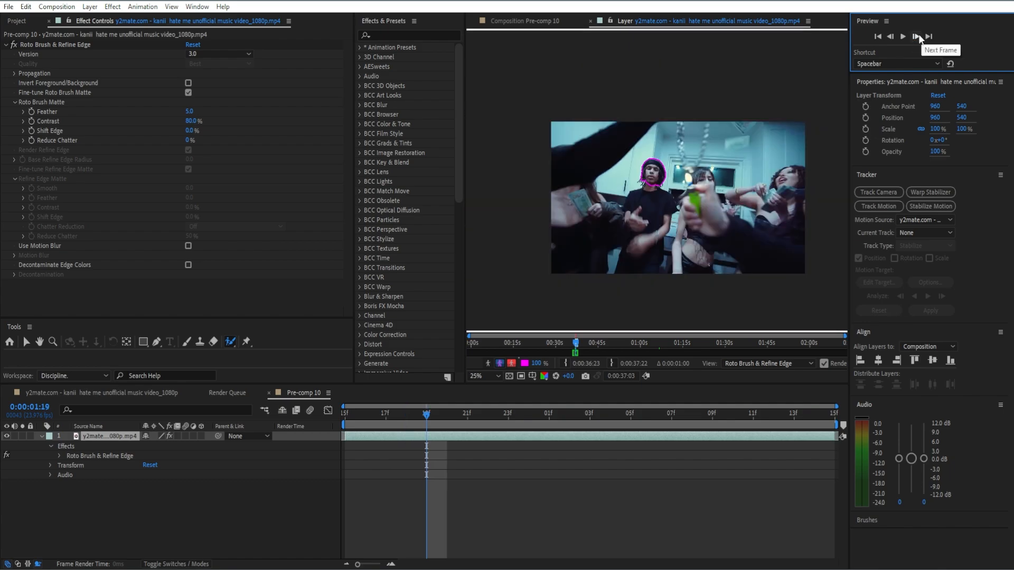
left_click(916, 36)
left_click(916, 36)
left_click(916, 36)
left_click(917, 36)
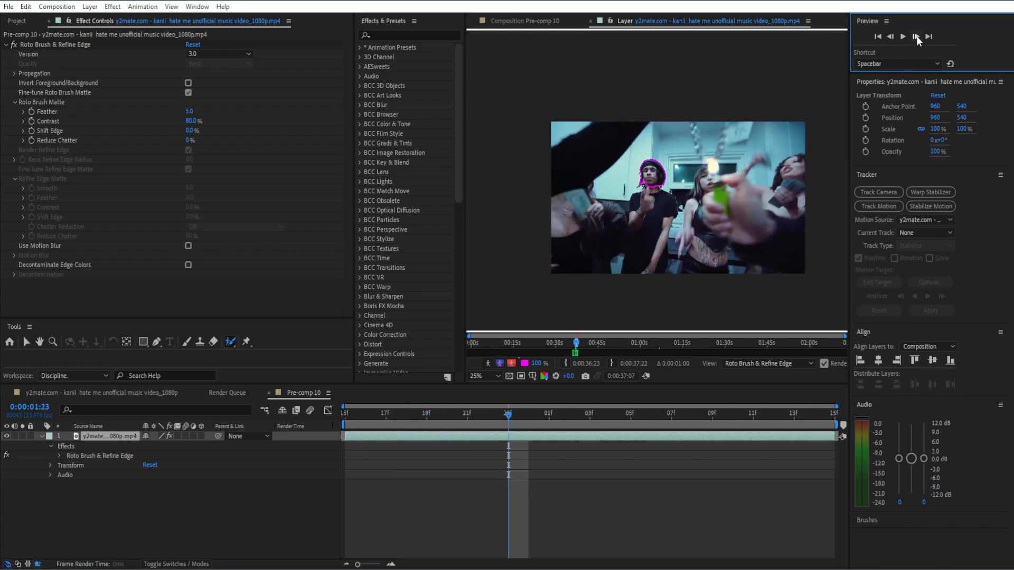
left_click(916, 36)
left_click(916, 36)
scroll(653, 177, "up", 4)
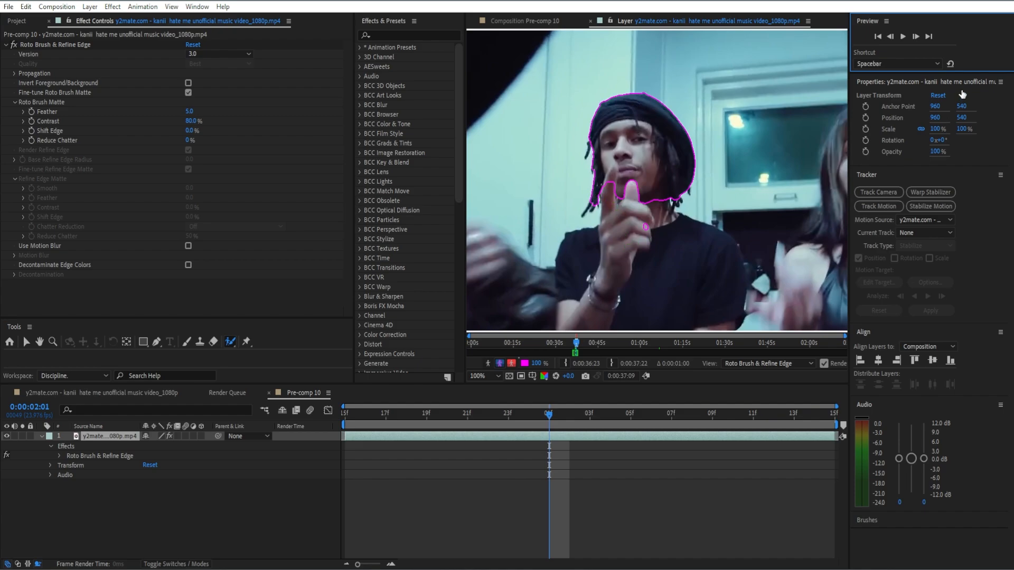
Step: Correct the Roto Brush outline around the hanging hair beside the raised finger at 0:00:02:00
left_click(891, 37)
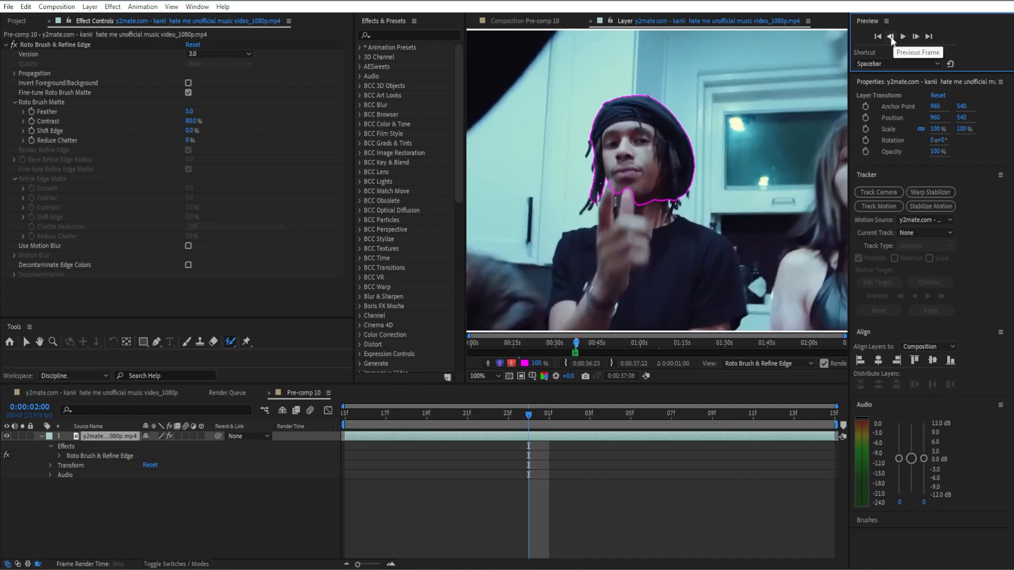
scroll(569, 257, "up", 1)
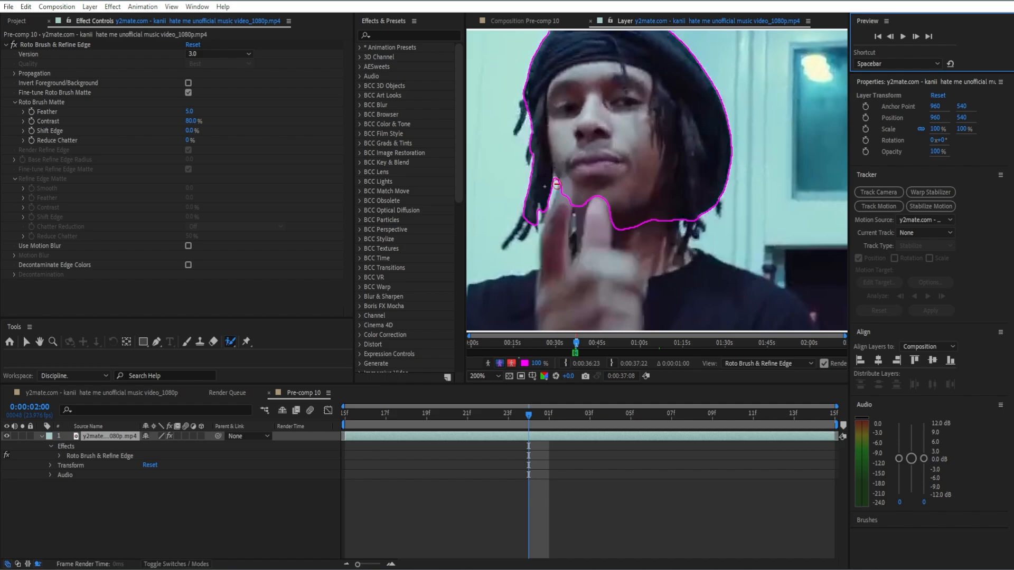
left_click_drag(558, 178, 552, 196)
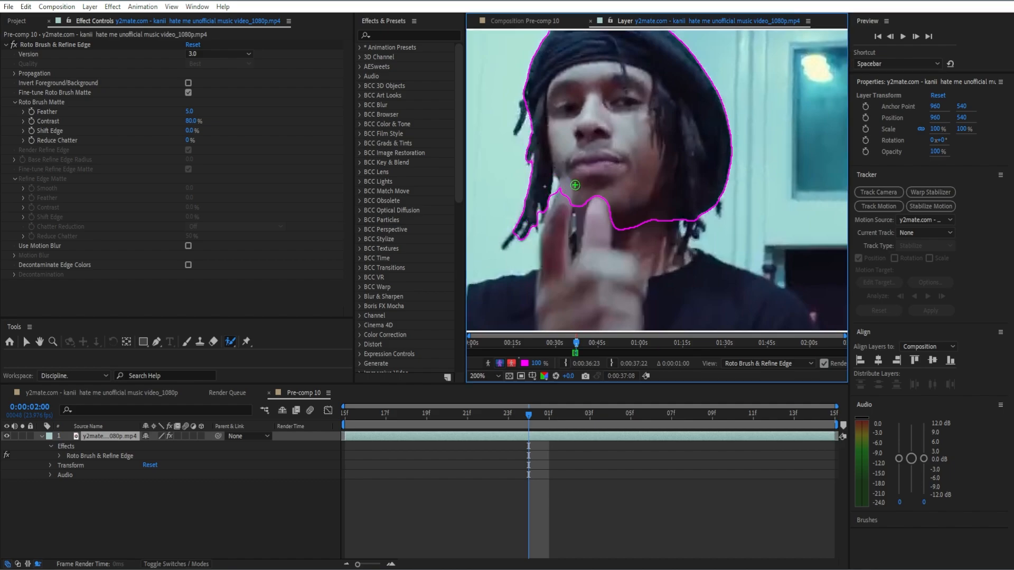
Step: Advance through the following frames to 0:00:02:13 and examine how the corrected head outline follows the movement
left_click(915, 36)
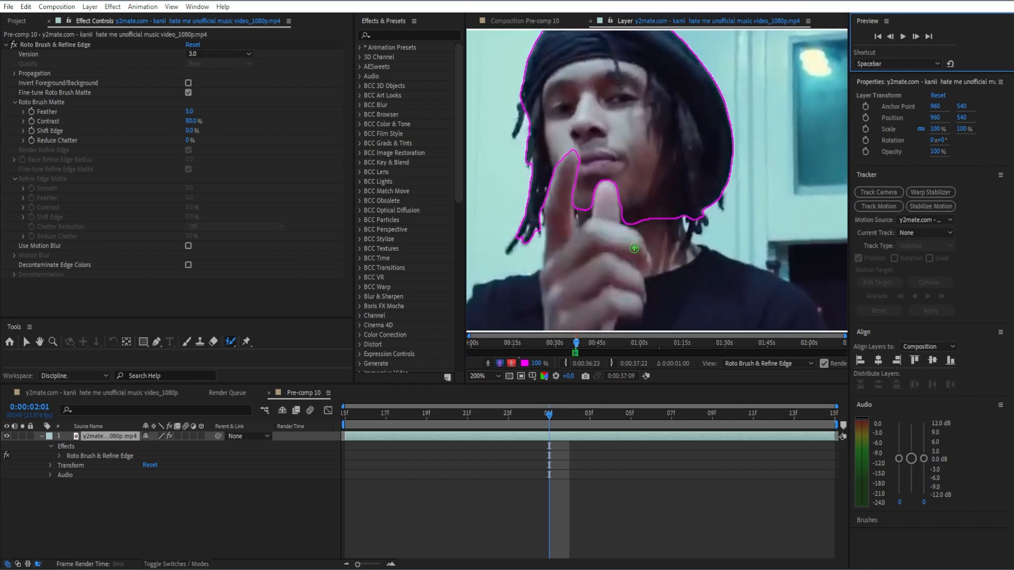
scroll(614, 248, "down", 2)
scroll(614, 248, "up", 2)
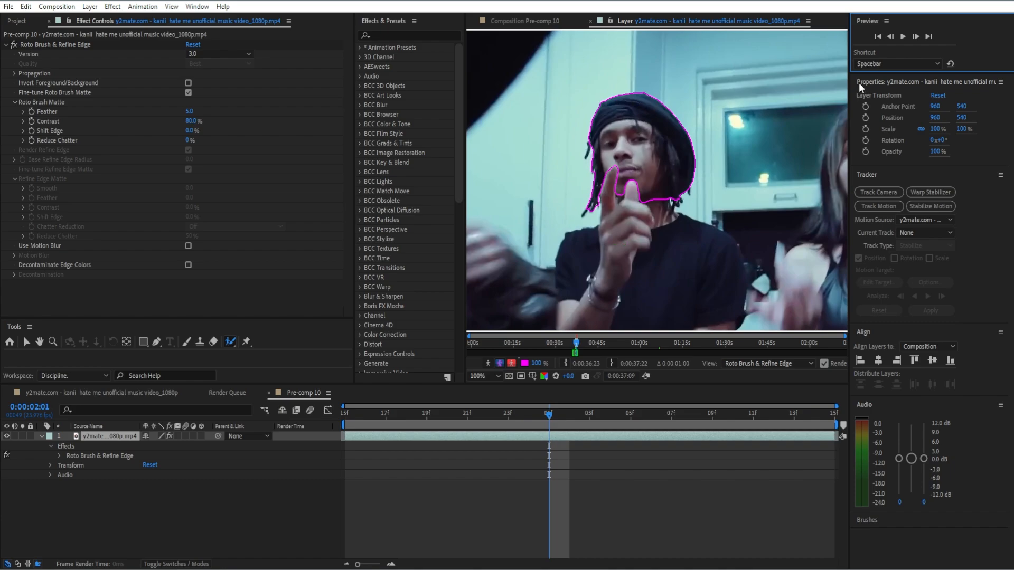
left_click(915, 40)
left_click(915, 40)
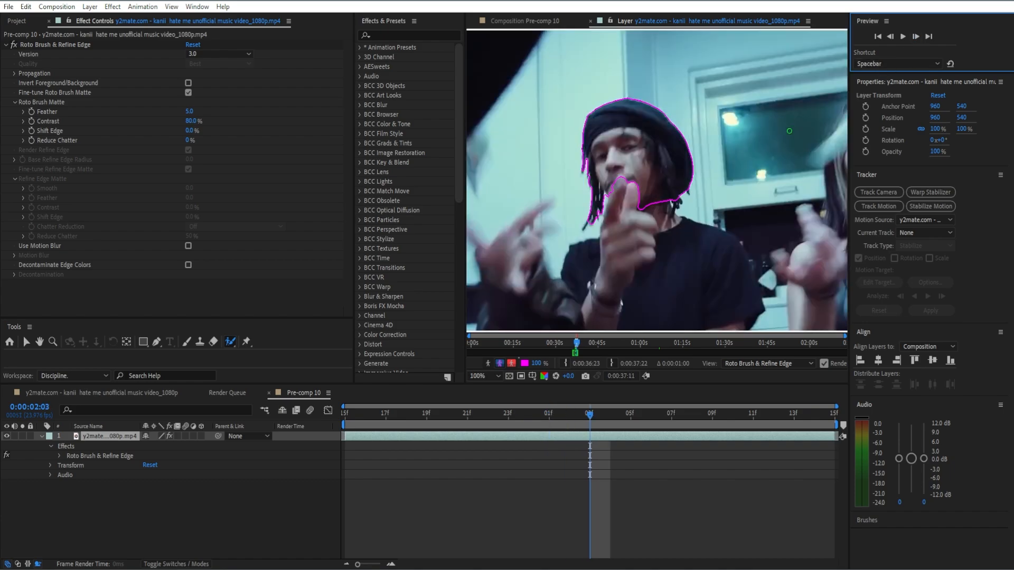
left_click(916, 38)
left_click(916, 38)
left_click(915, 38)
left_click(916, 38)
left_click(889, 37)
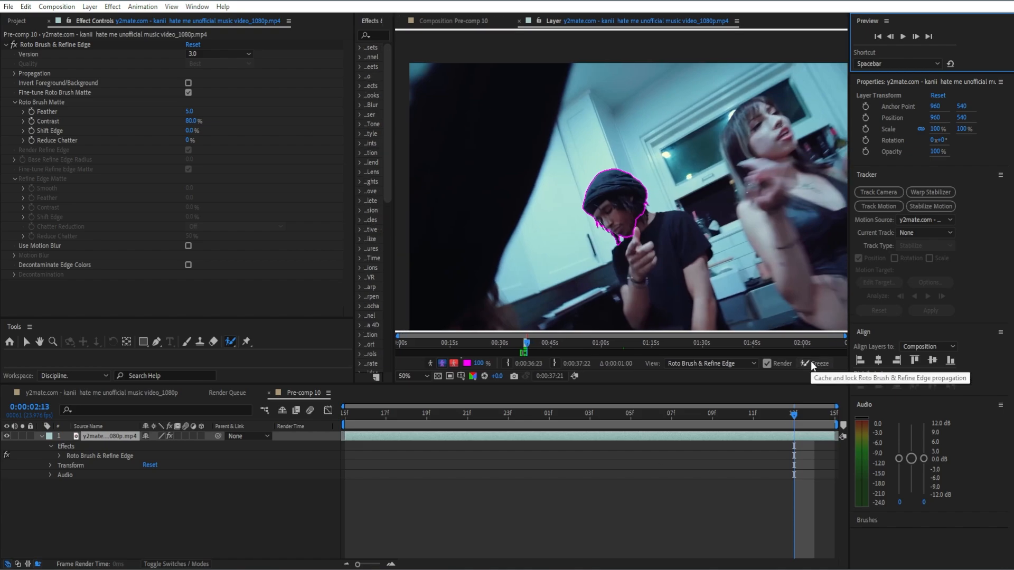
Step: Freeze the Roto Brush & Refine Edge propagation and show the cut-out head in the Pre-comp 10 composition
left_click(809, 361)
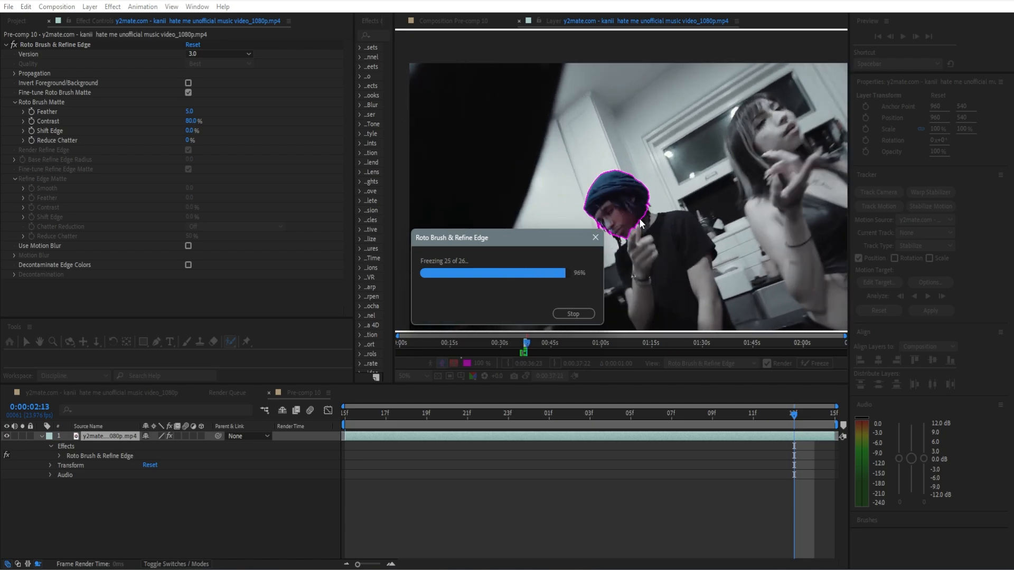
left_click(365, 413)
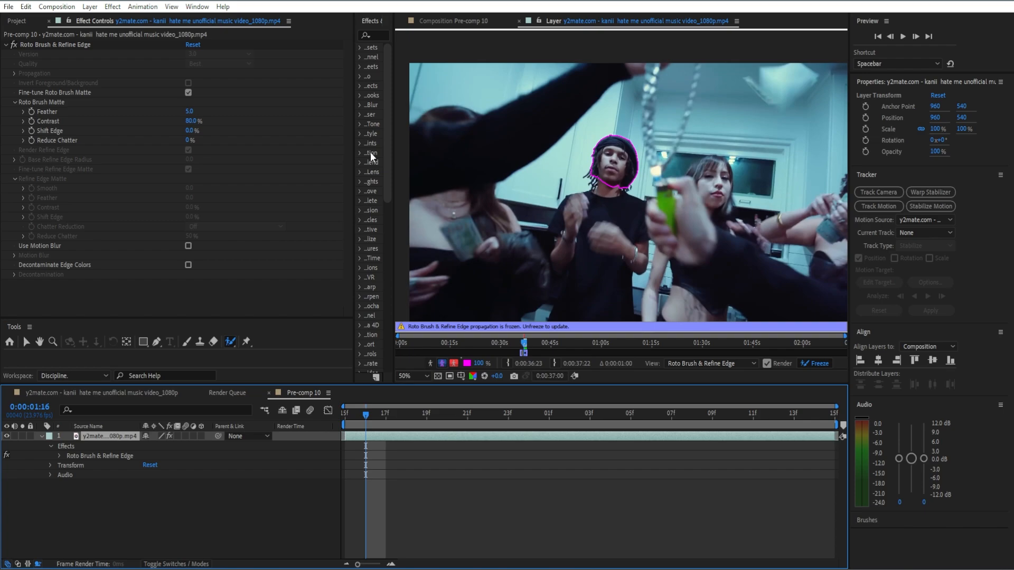
left_click(428, 21)
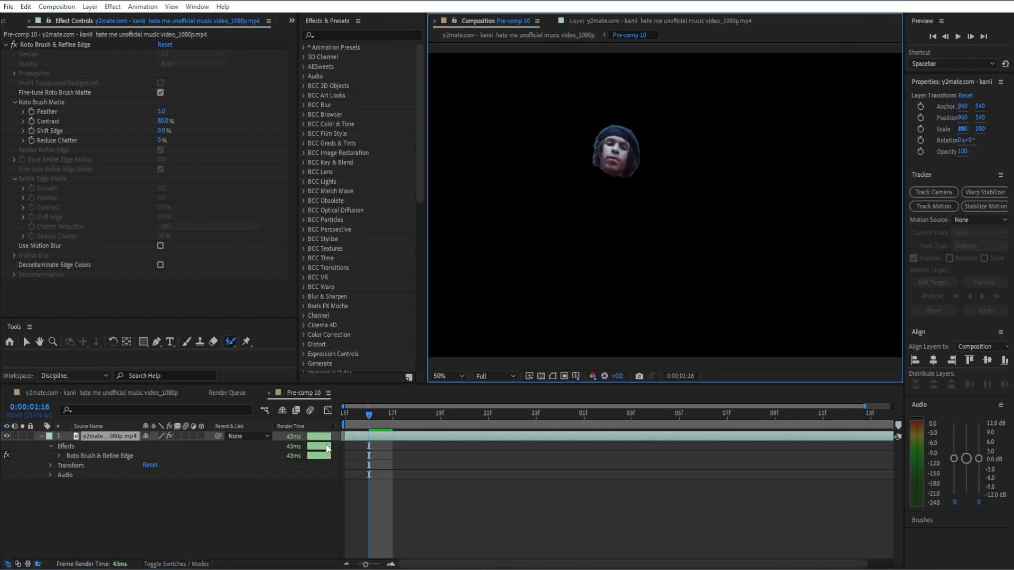
Step: Set the Roto Brush matte's Feather to 11.7 and Shift Edge to -49%, and return to the start of the clip
left_click_drag(363, 410, 549, 455)
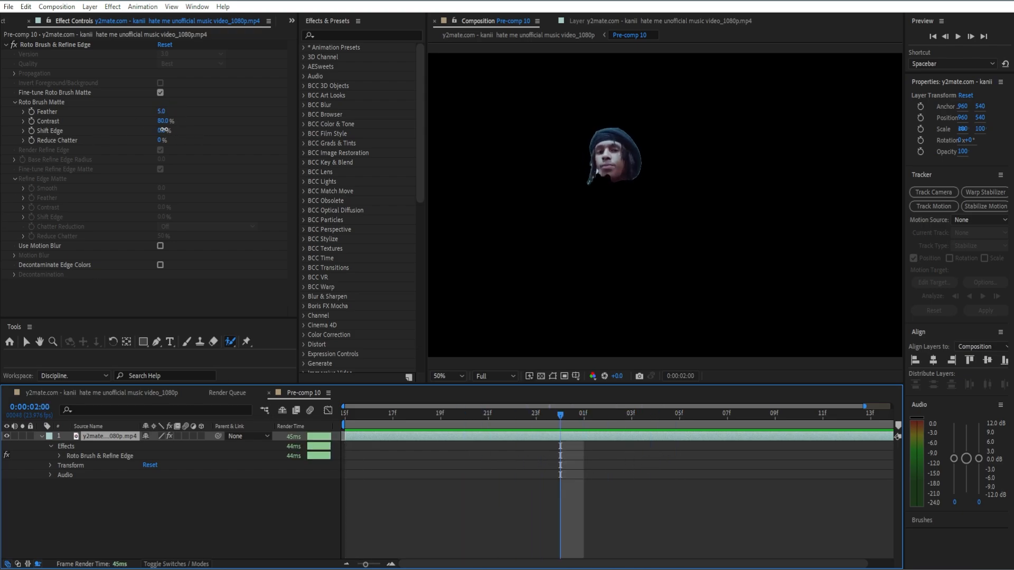
left_click_drag(161, 131, 198, 115)
mouse_move(559, 415)
left_mouse_down()
mouse_move(373, 417)
mouse_move(904, 368)
mouse_move(593, 410)
mouse_move(337, 418)
left_mouse_up()
Step: Duplicate the rotoscoped video layer and delete Roto Brush & Refine Edge from the lower copy
left_click(426, 436)
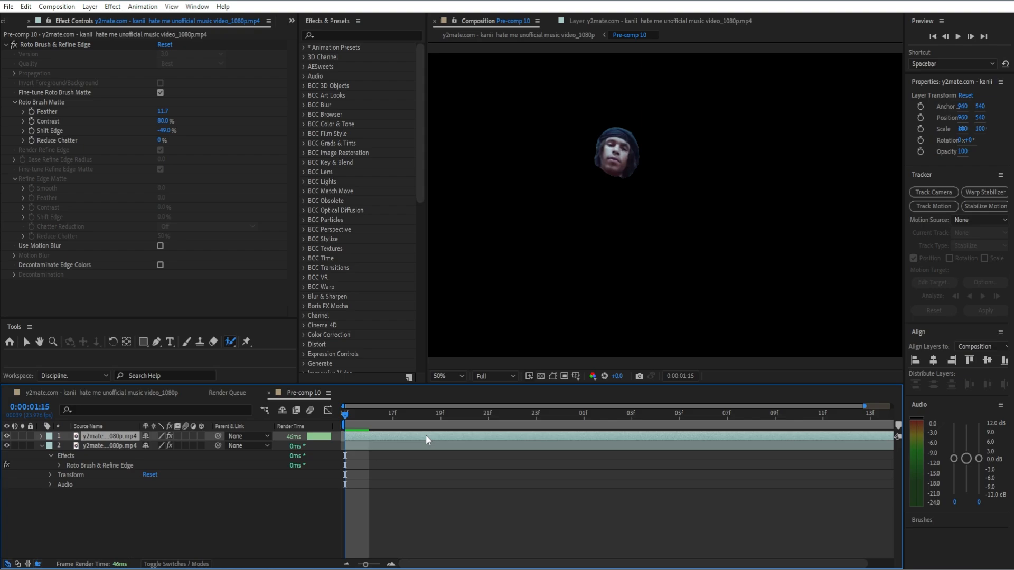
key("ctrl+d")
left_click(134, 444)
key("e")
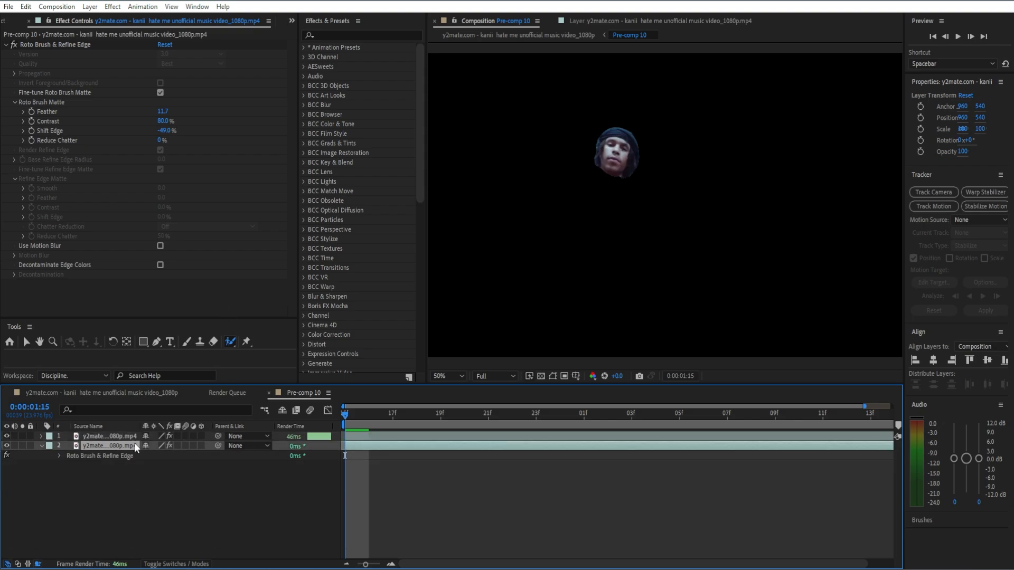
left_click(101, 456)
key("Delete")
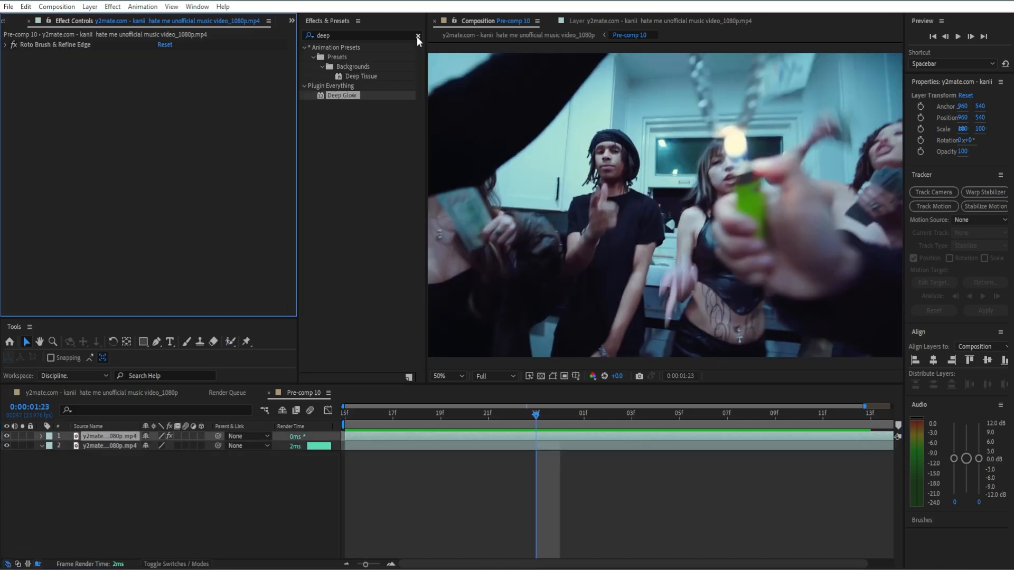
Step: Find the Colorama effect and apply it to the cut-out head layer
left_click(417, 36)
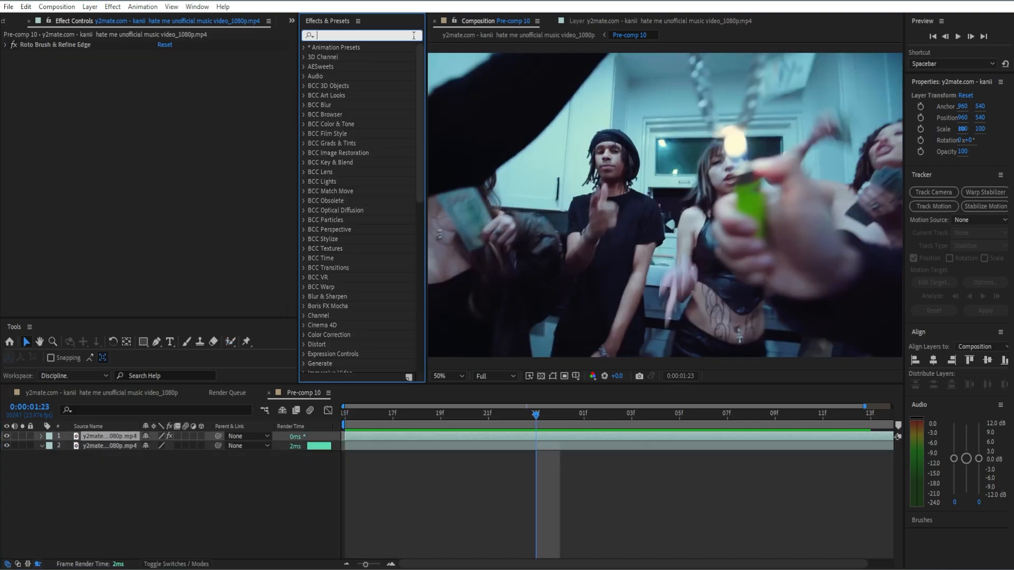
type("colorama")
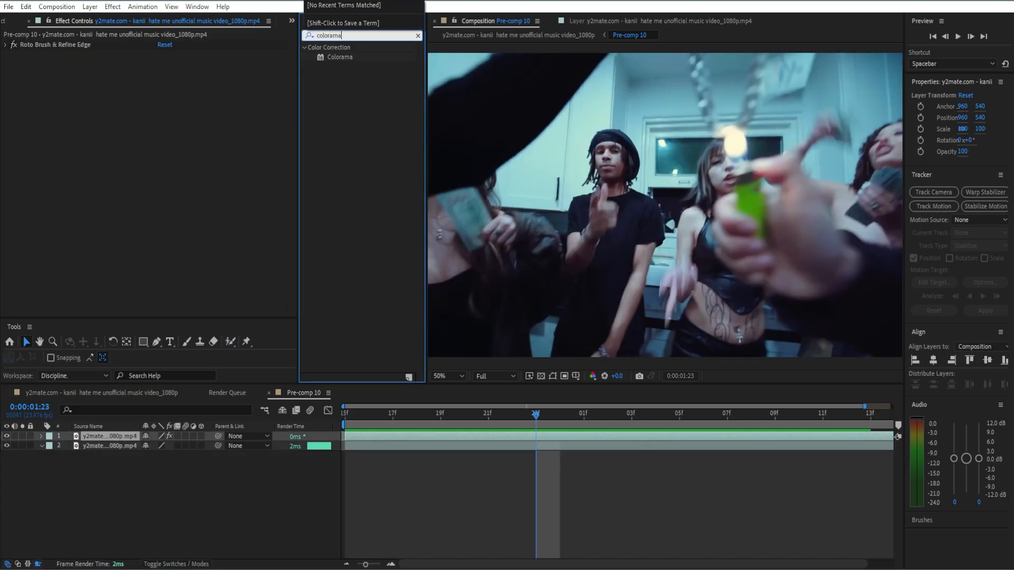
left_click(346, 62)
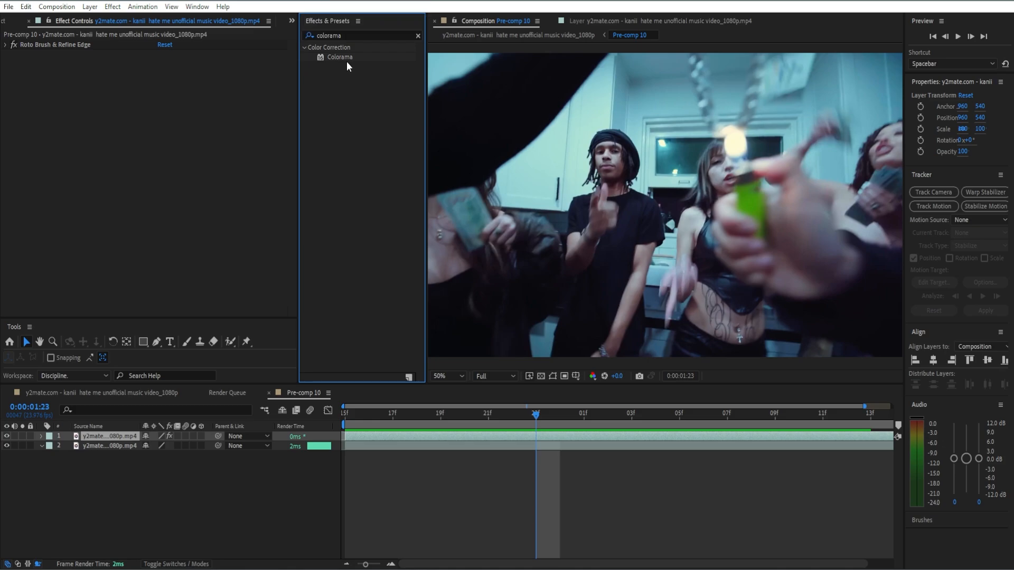
double_click(338, 57)
Step: Give Colorama the Ramp Red preset palette and make it modify only Hue
left_click(200, 83)
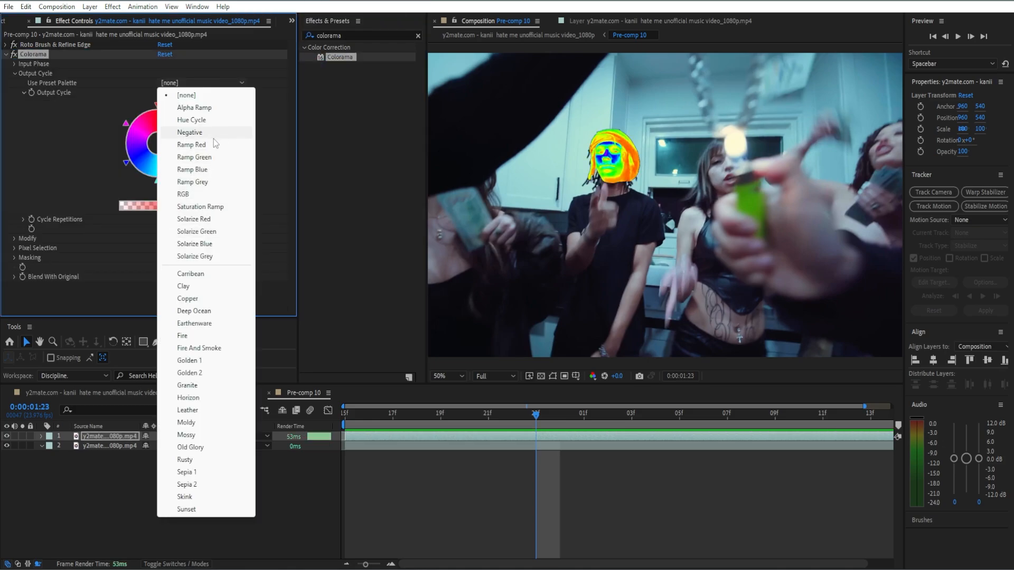
left_click(195, 144)
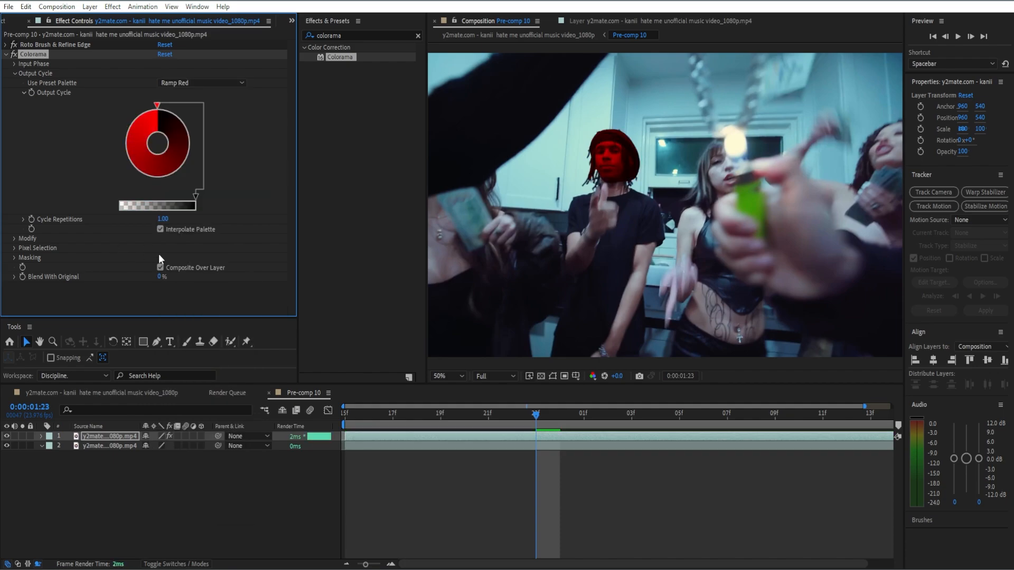
left_click(14, 239)
left_click(190, 247)
left_click(195, 349)
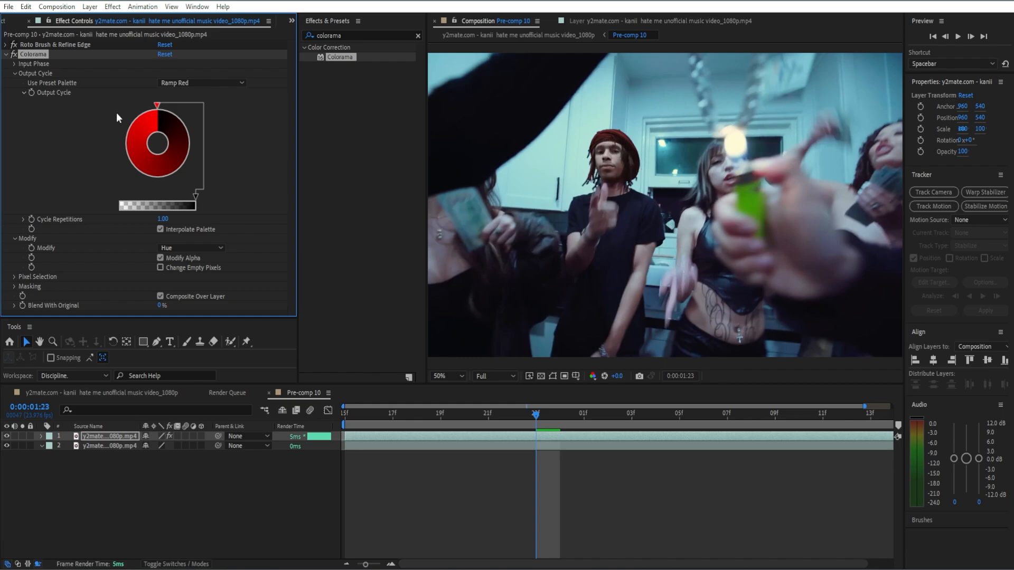
left_click(6, 55)
left_click(119, 117)
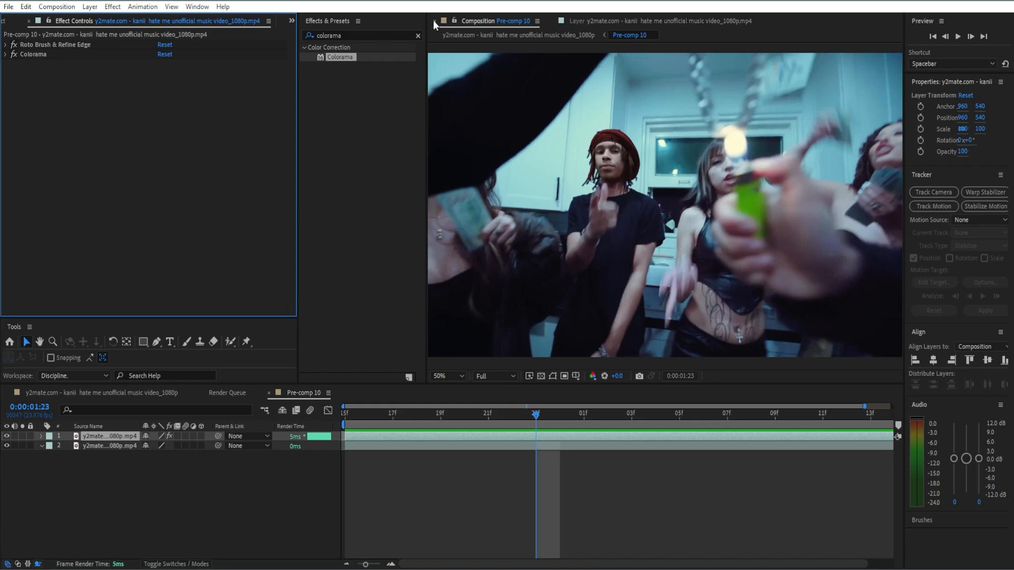
Step: Find the Stylize Mosaic effect and add it to the head layer below Colorama
left_click(416, 35)
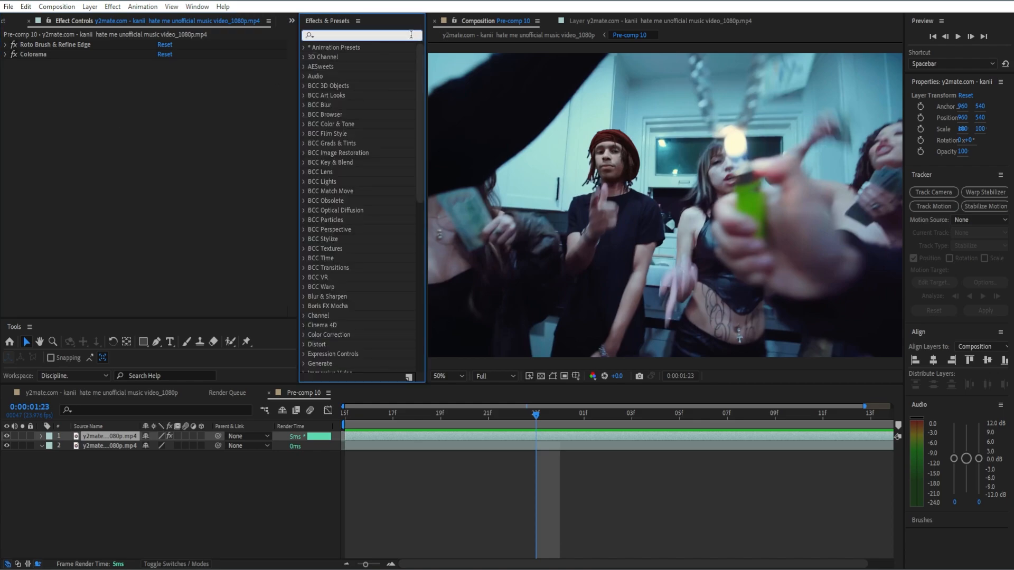
type("mos")
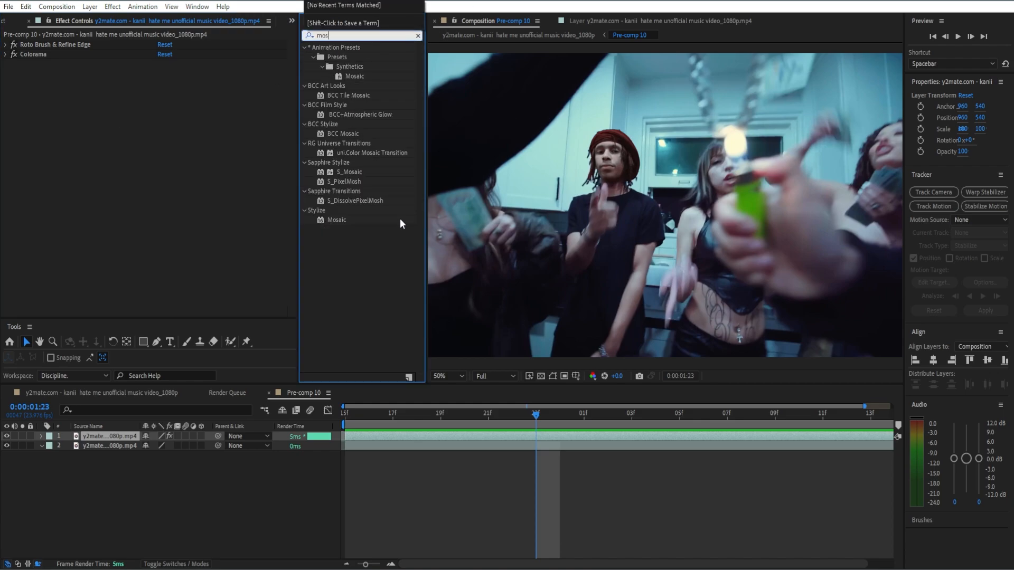
left_click_drag(330, 223, 233, 219)
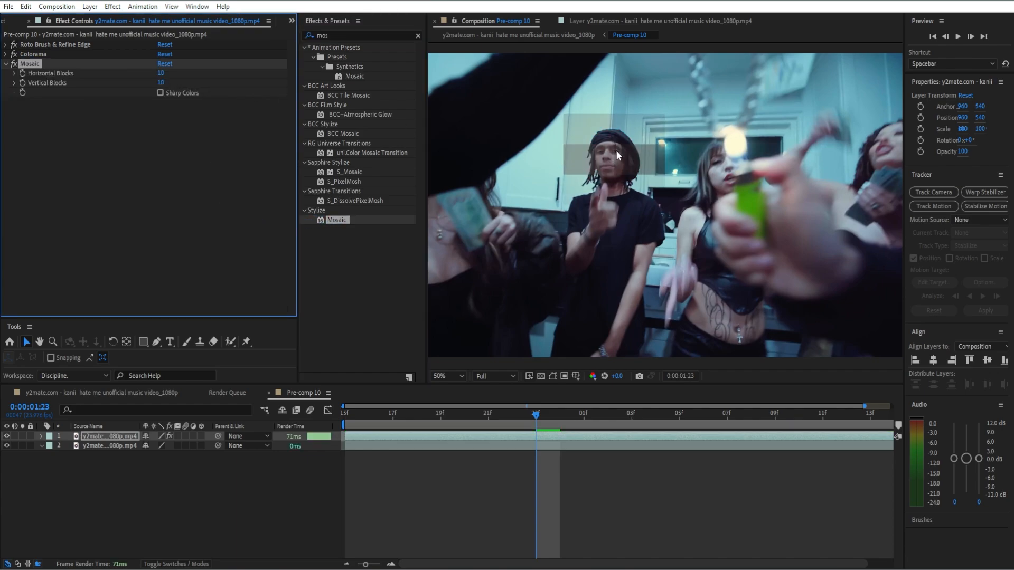
Step: Set Mosaic to 244 horizontal blocks and 151 vertical blocks, and preview the pixelated face across the clip
left_click(160, 76)
type("111")
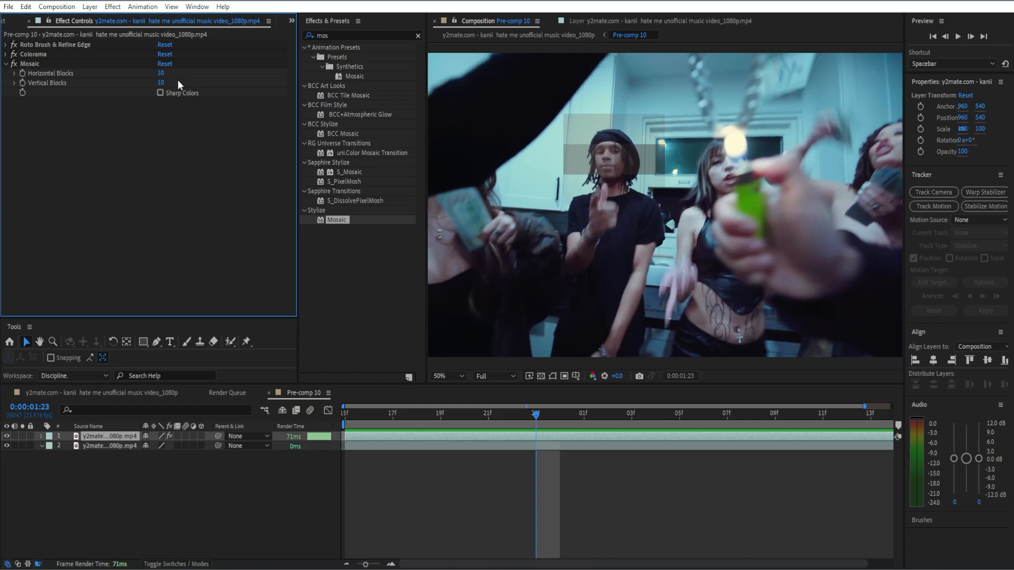
key("Return")
left_click_drag(224, 84, 317, 71)
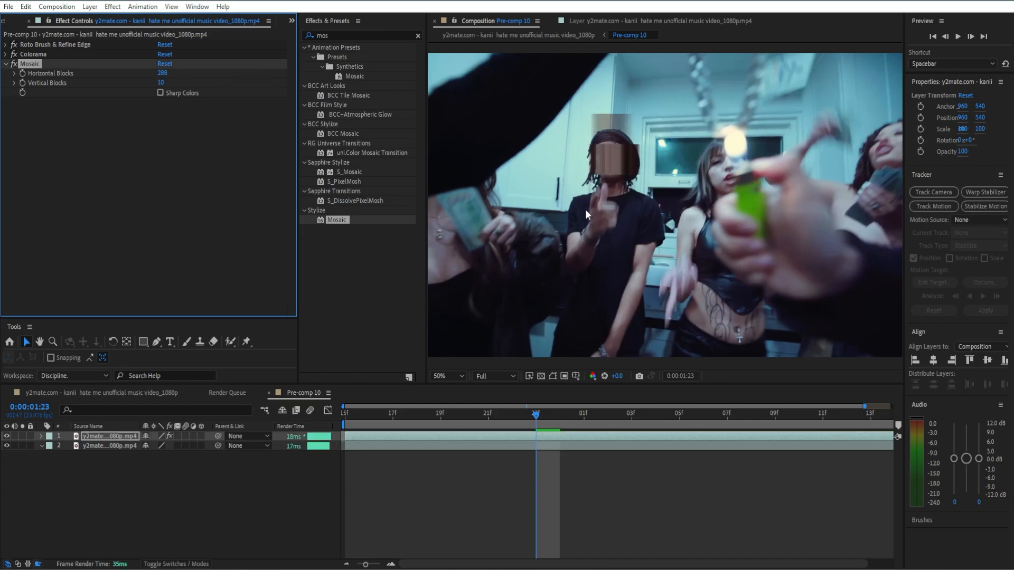
left_click_drag(161, 82, 232, 84)
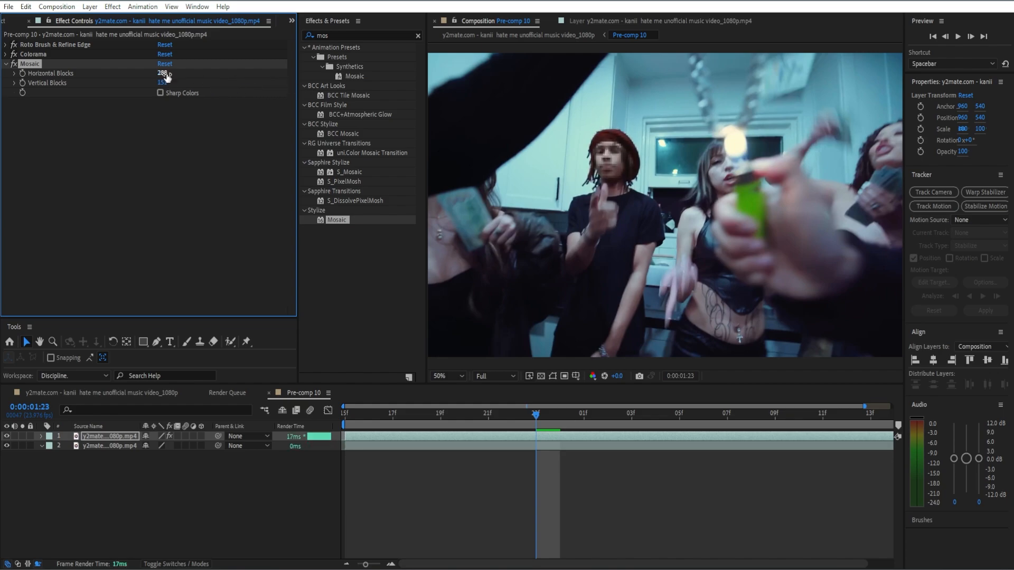
left_click_drag(164, 74, 141, 75)
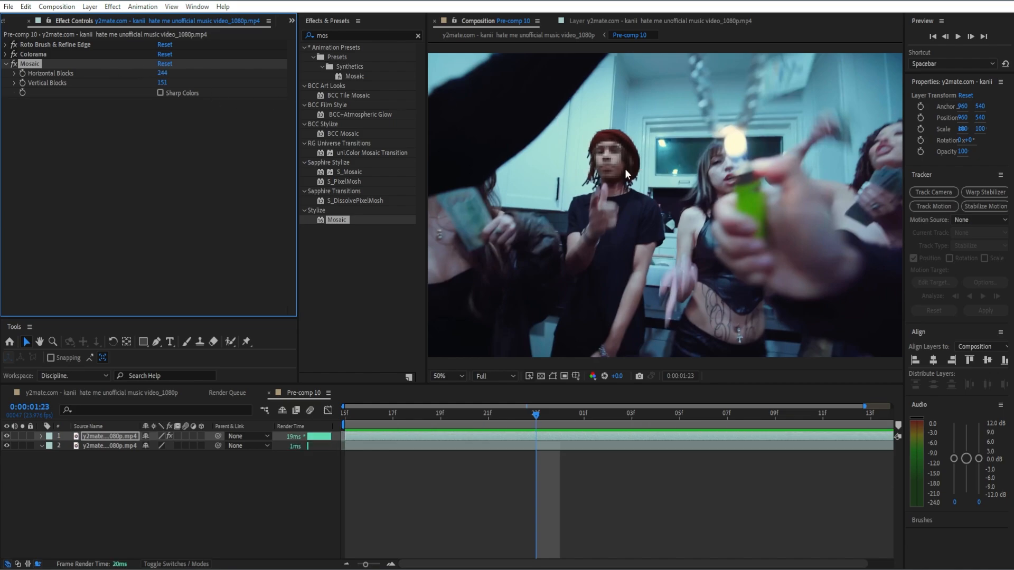
left_click_drag(563, 413, 483, 407)
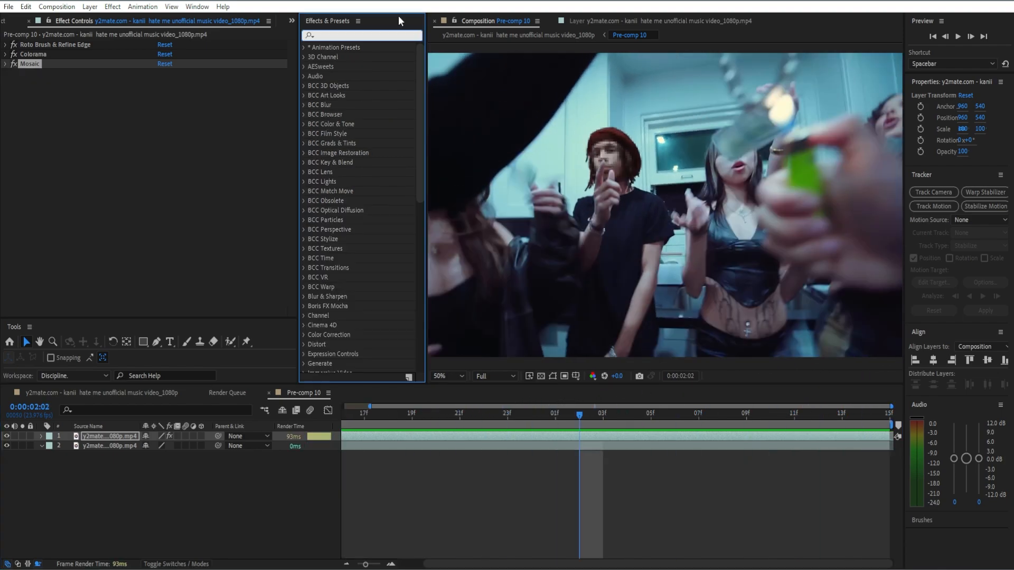
Step: Find the Stylize Glow effect and add it to the head layer below Mosaic
type("glow")
key("Return")
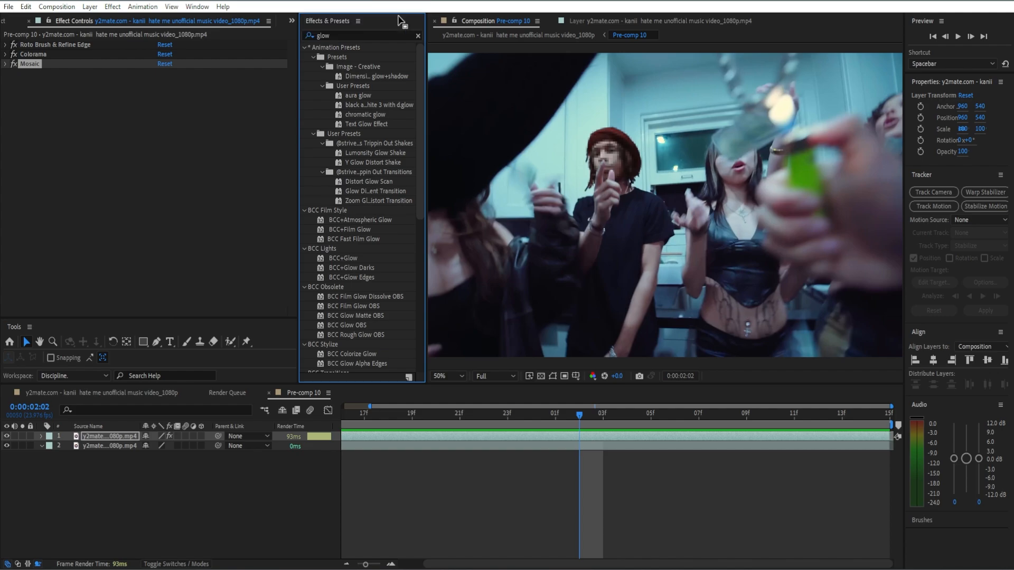
scroll(396, 290, "down", 10)
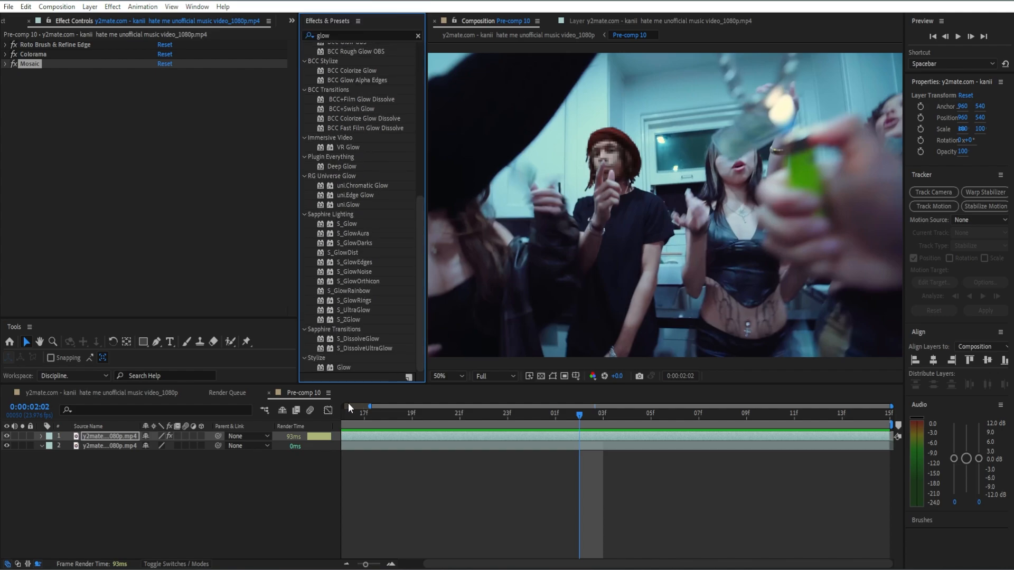
double_click(351, 366)
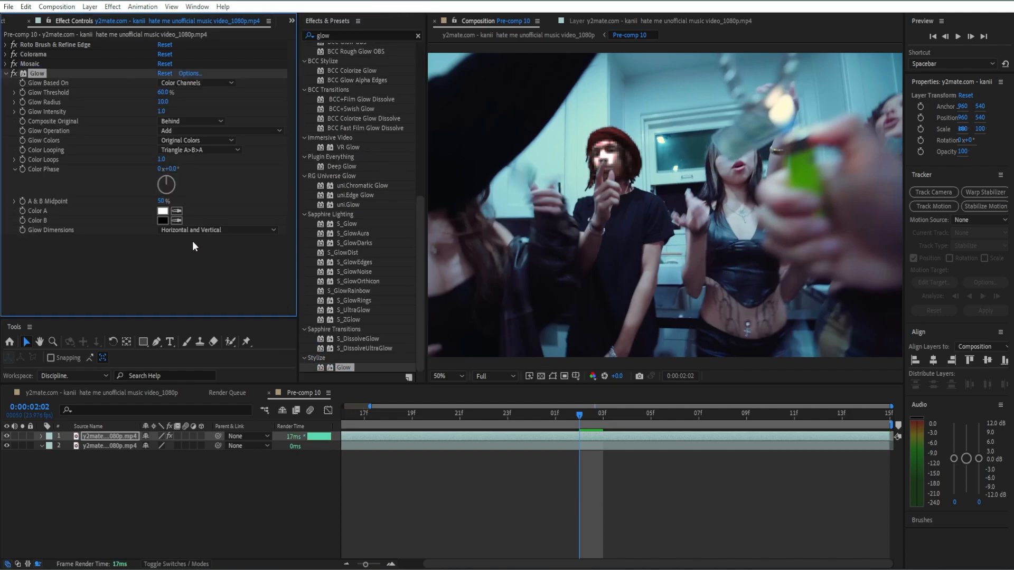
Step: Set Glow to a threshold of 26.7%, a radius of 61 and an intensity of 1.1, and collapse its settings
left_click_drag(164, 102, 213, 96)
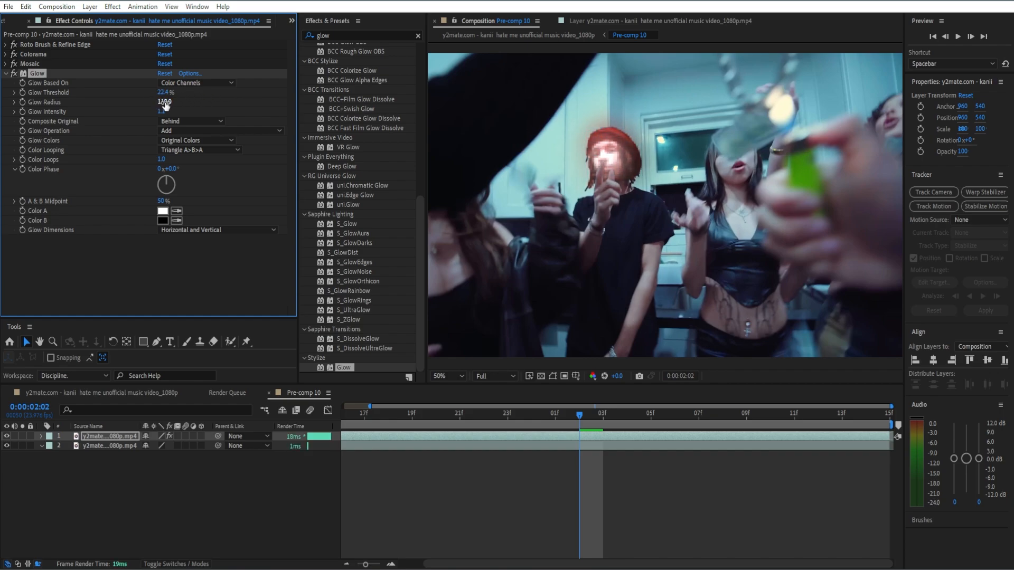
left_click_drag(161, 94, 184, 98)
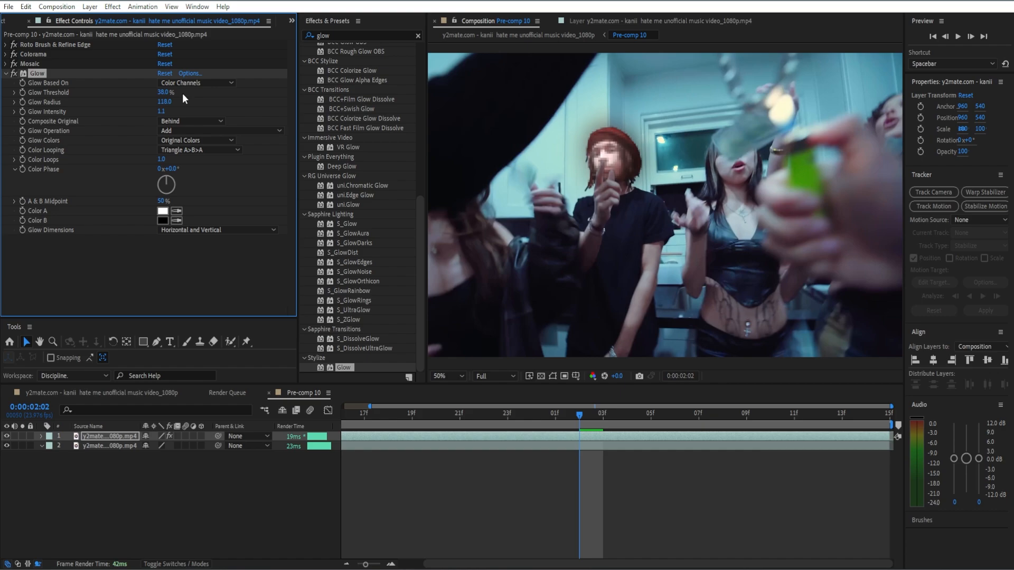
left_click(12, 74)
left_click_drag(163, 102, 152, 102)
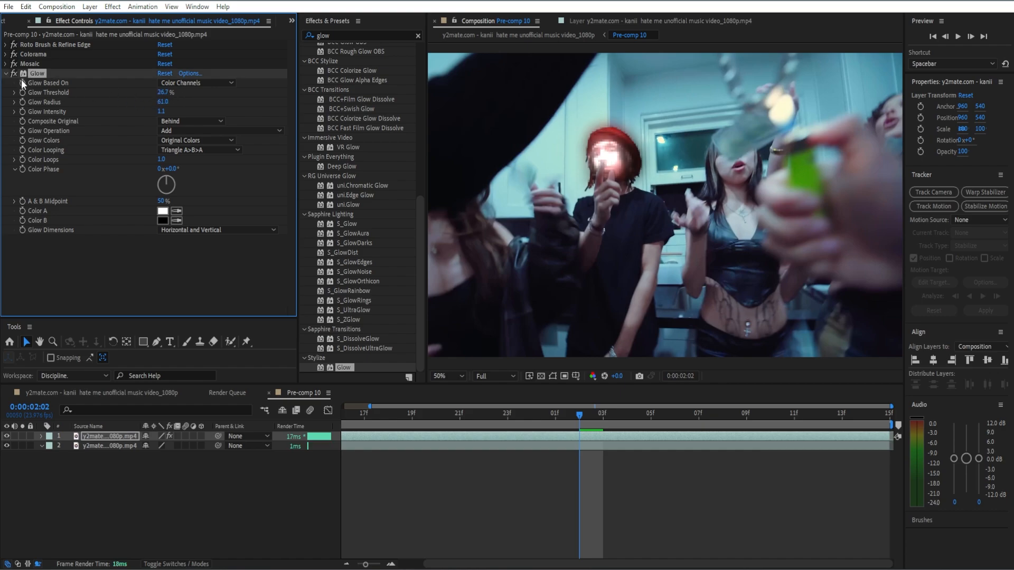
left_click(5, 73)
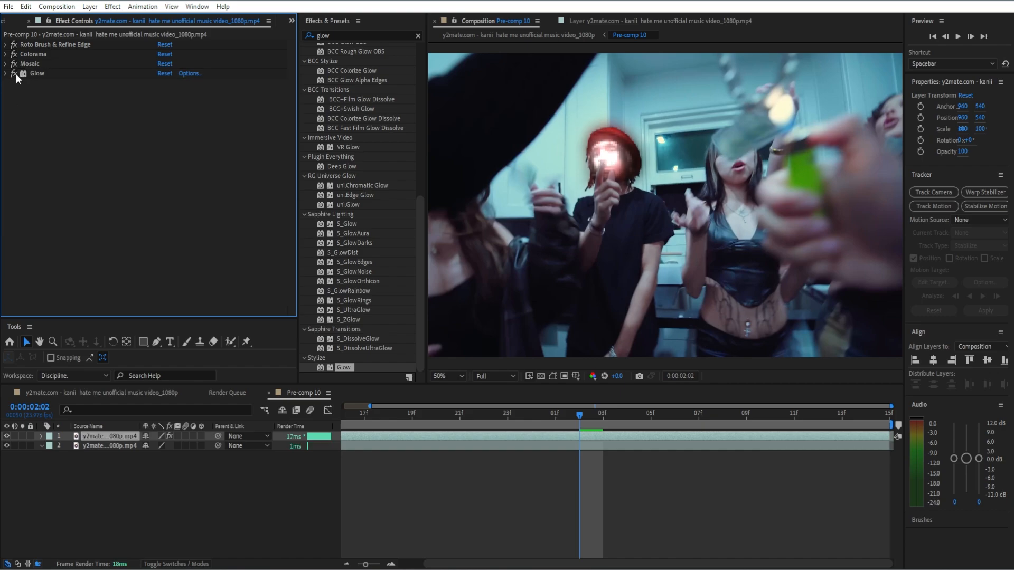
Step: Find the Blur & Sharpen Radial Blur effect and add it to the head layer below Glow at 0:00:02:00
left_click(418, 36)
type("r")
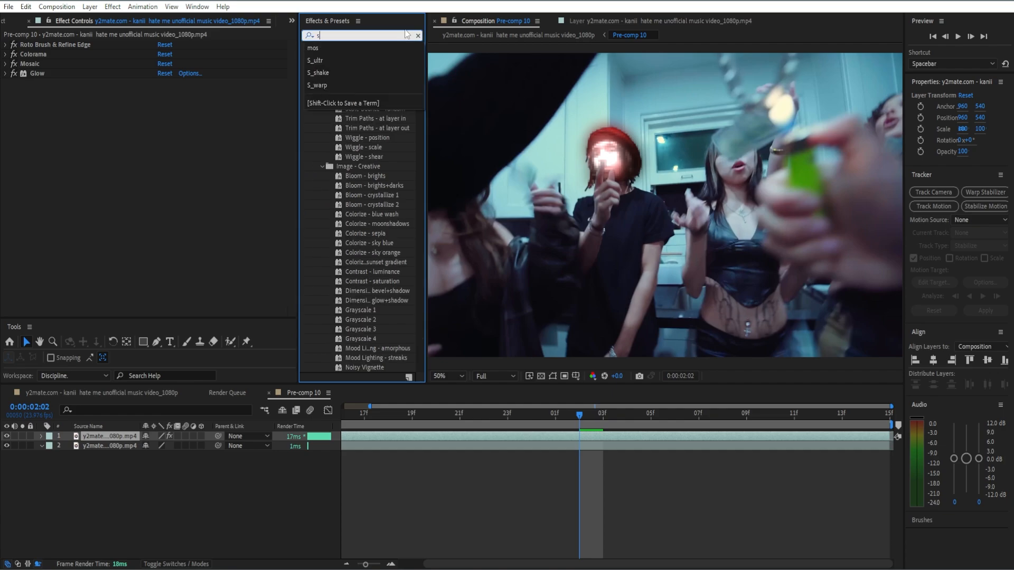
type("adial ")
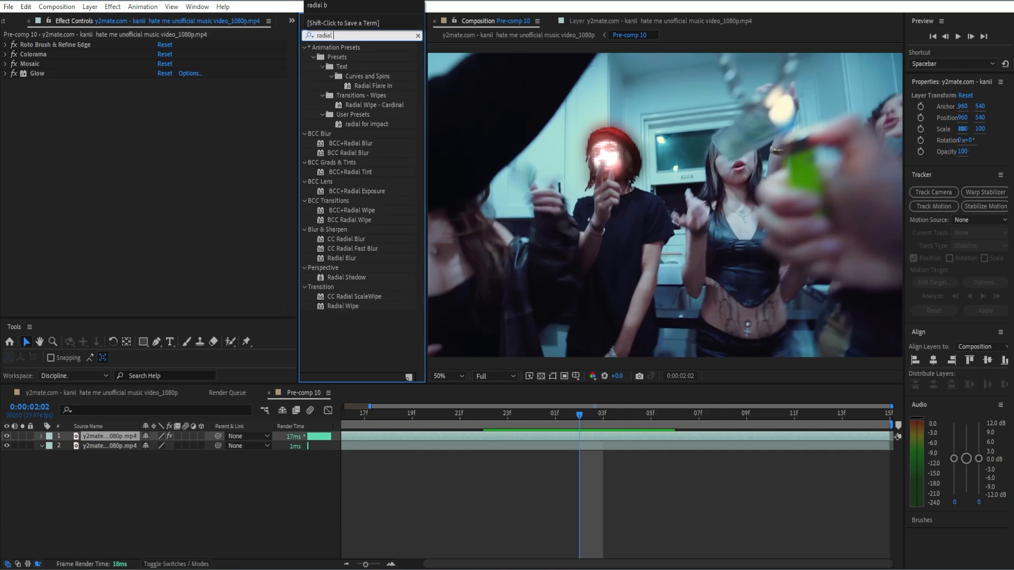
type("blur")
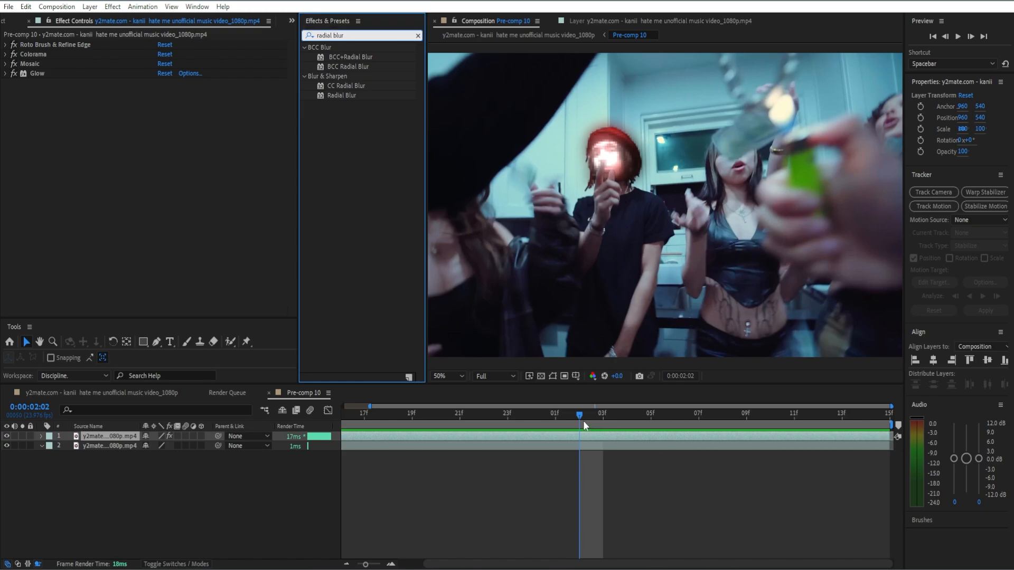
left_click_drag(582, 420, 530, 429)
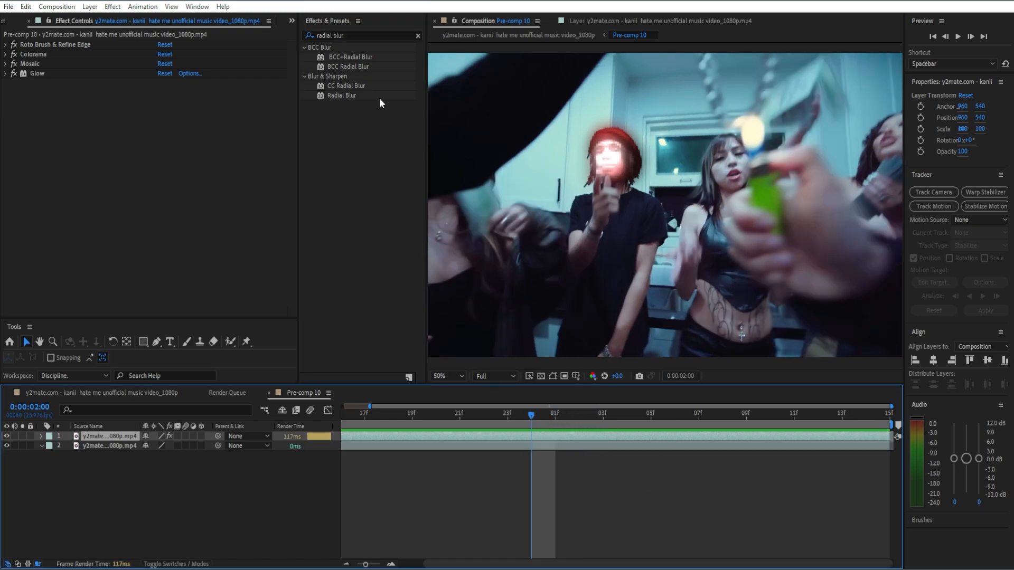
left_click_drag(345, 98, 183, 160)
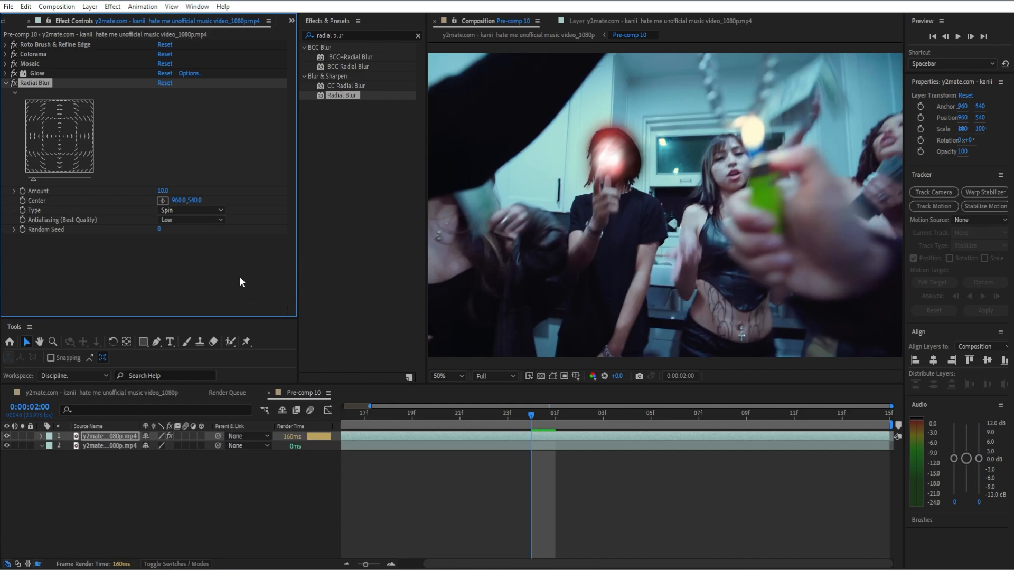
Step: Raise Radial Blur's antialiasing quality, collapse its settings and save the project
left_click(187, 220)
left_click(185, 245)
left_click(5, 83)
key("ctrl+s")
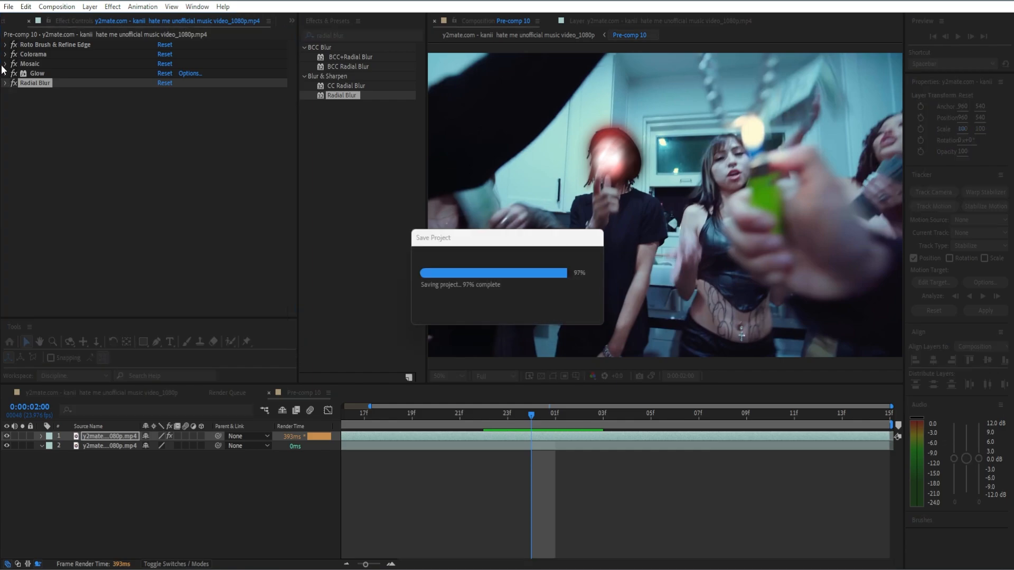
Step: Switch Colorama, Mosaic and Glow off, compare the head at 0:00:01:20, and turn all three effects back on
left_click_drag(14, 54, 14, 74)
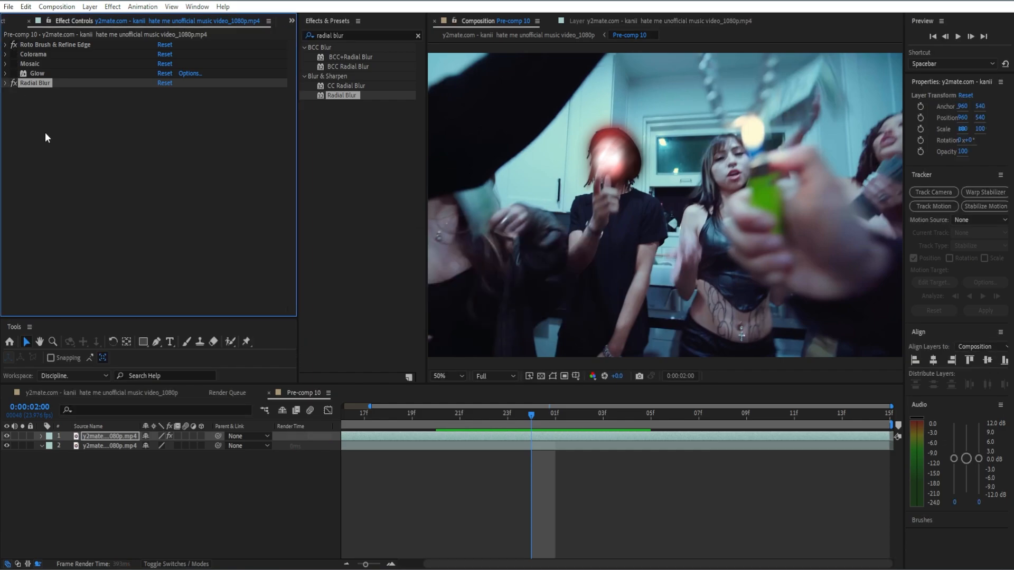
left_click_drag(531, 431, 433, 427)
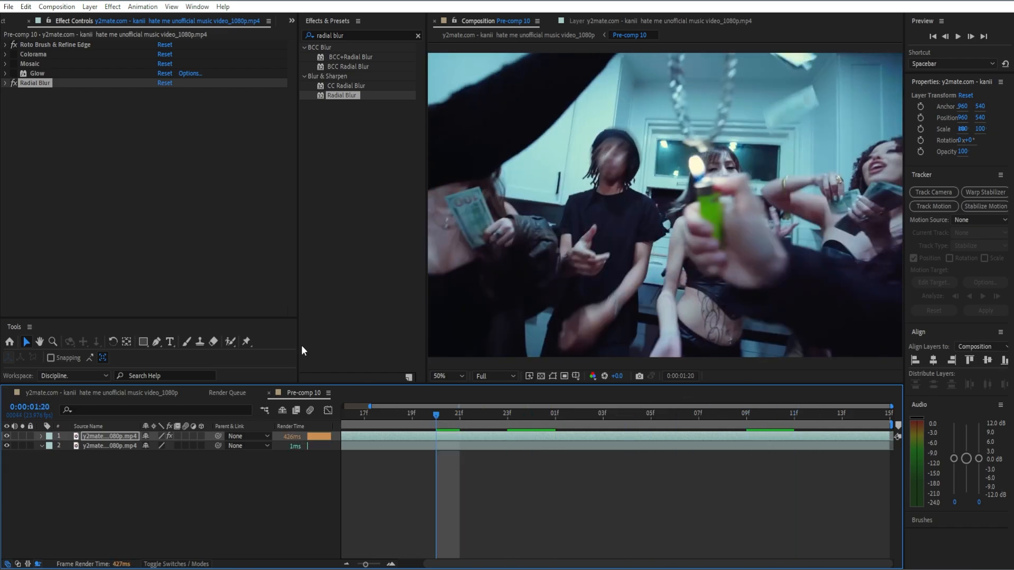
left_click(12, 63)
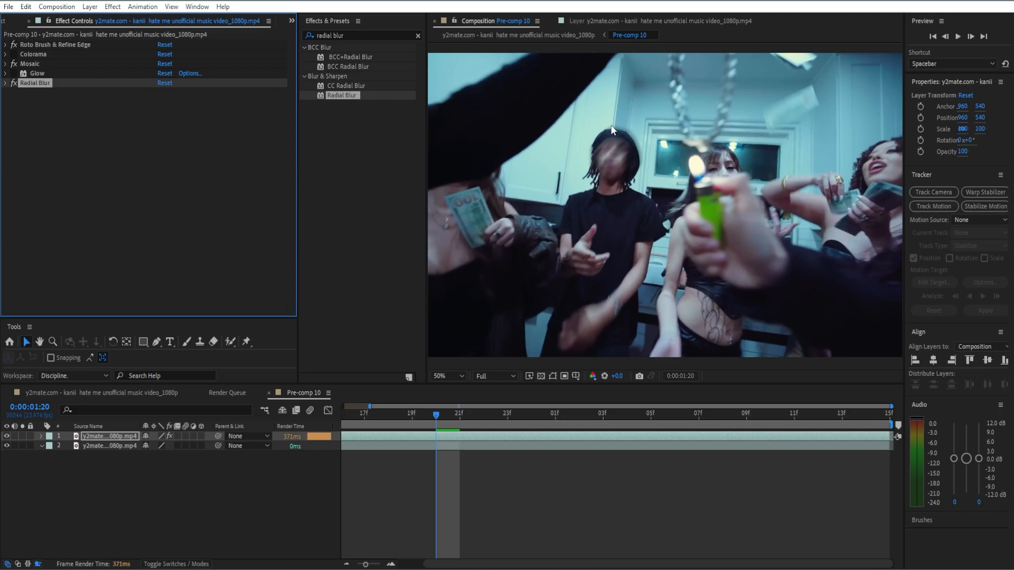
left_click(13, 55)
left_click(14, 73)
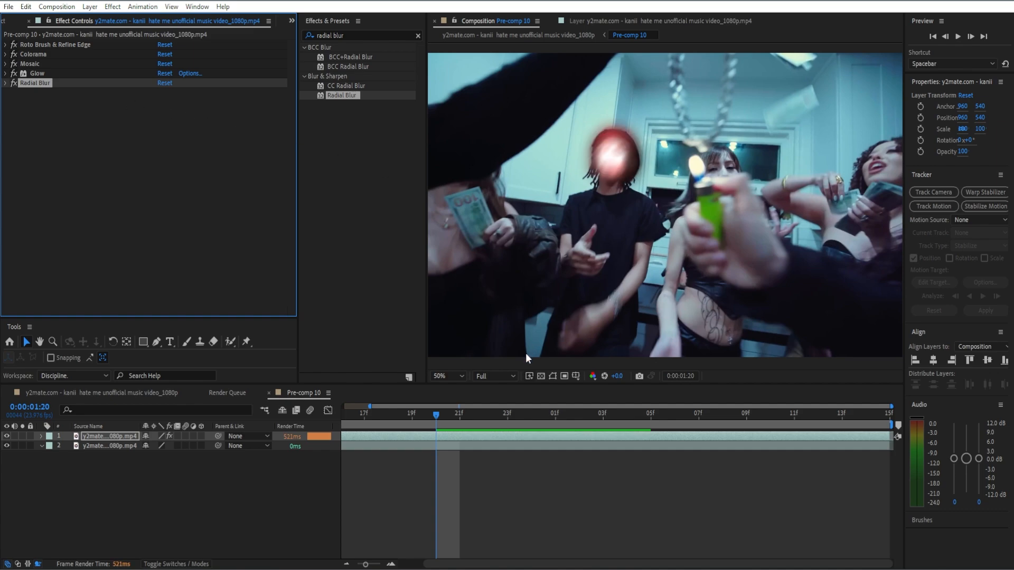